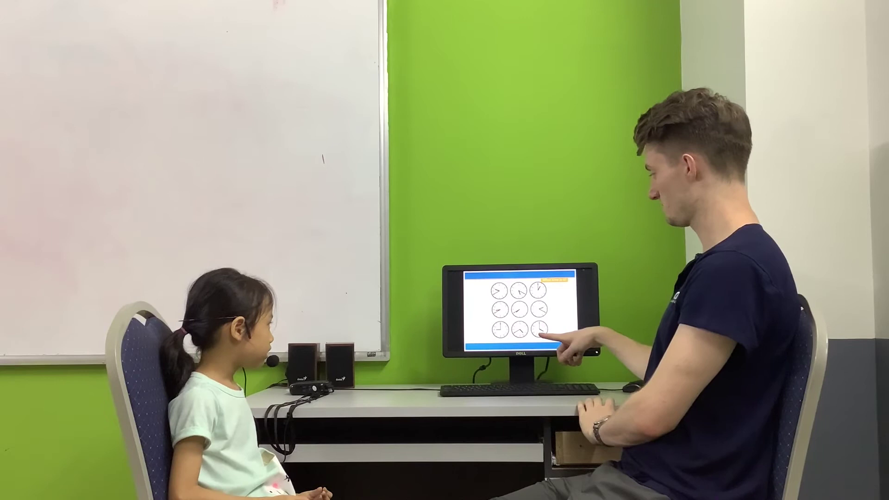
{"action": "key", "text": "Right"}
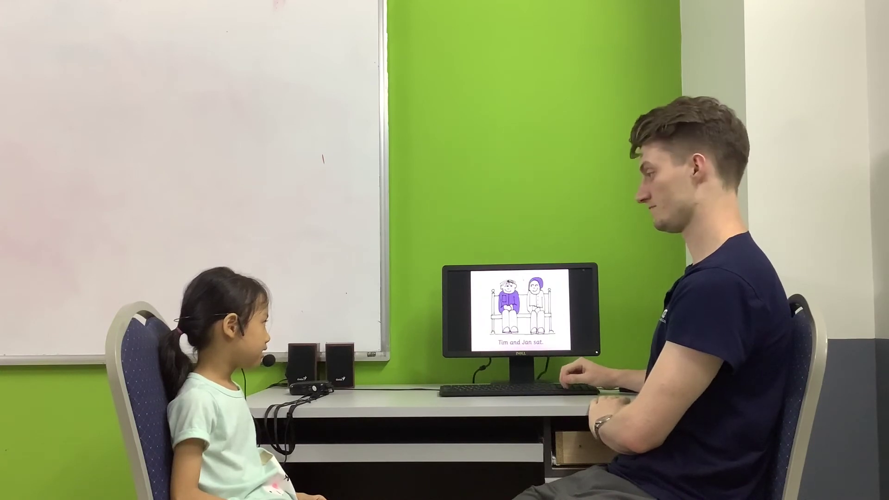
{"action": "key", "text": "Right"}
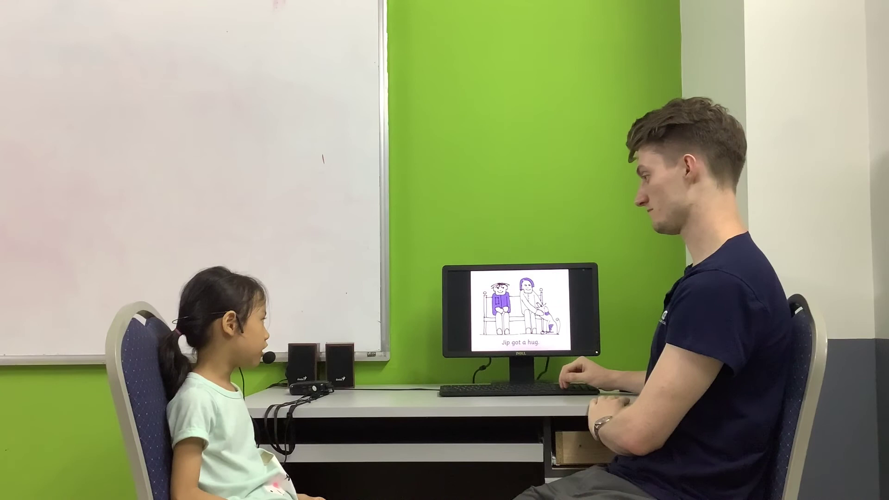
{"action": "key", "text": "Right"}
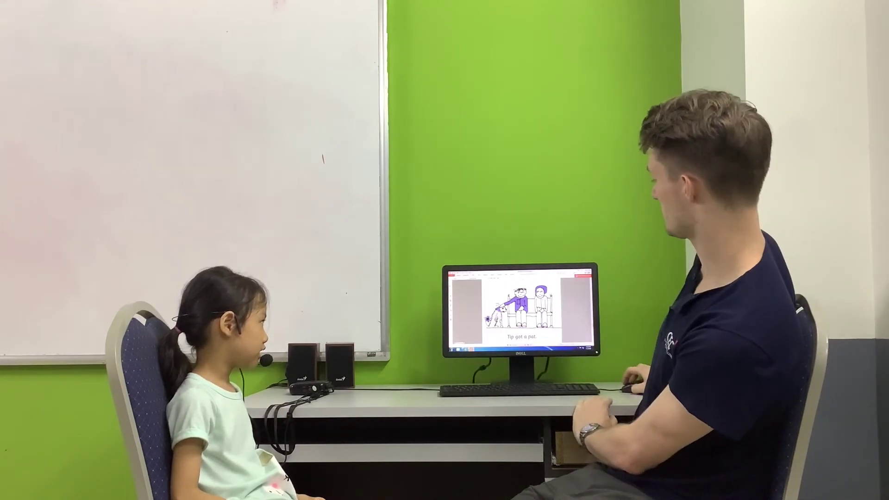
{"action": "key", "text": "alt+Tab"}
{"action": "key", "text": "Return"}
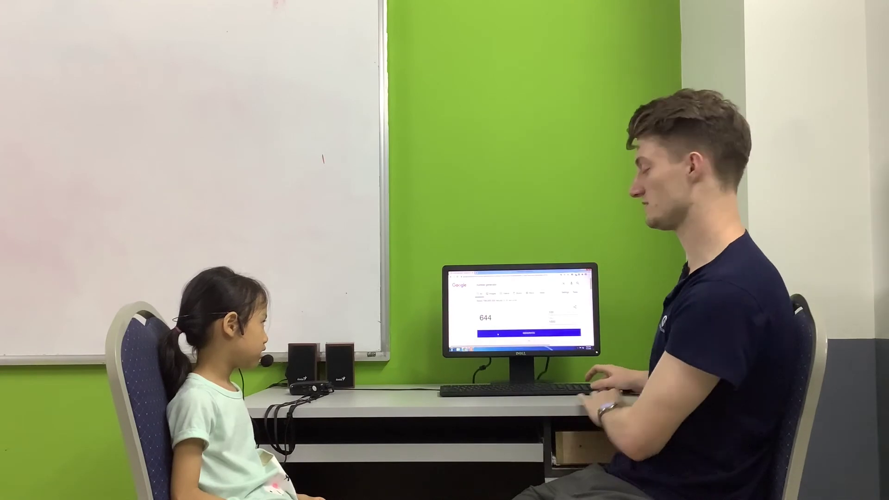